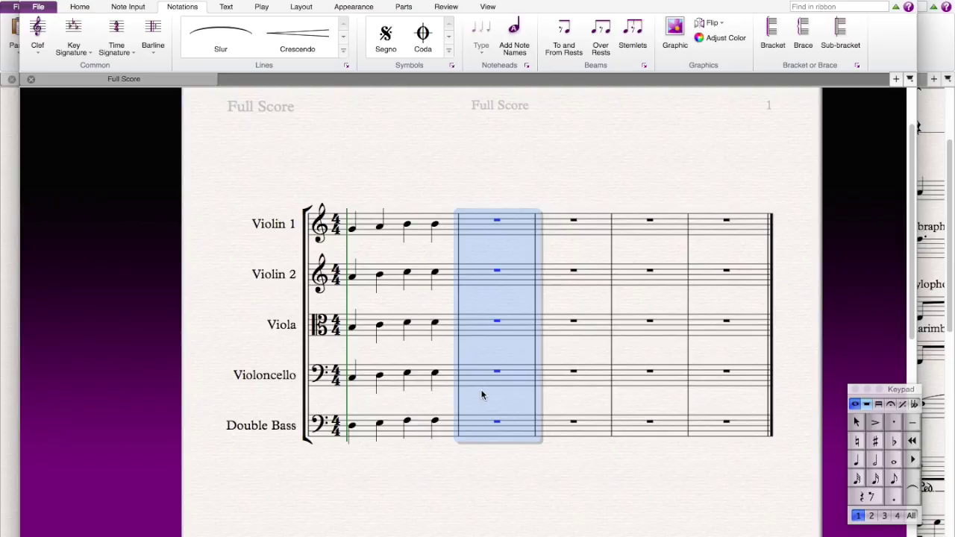
# Clear the bar 2 selection in the five-staff string score
pyautogui.press('Escape')
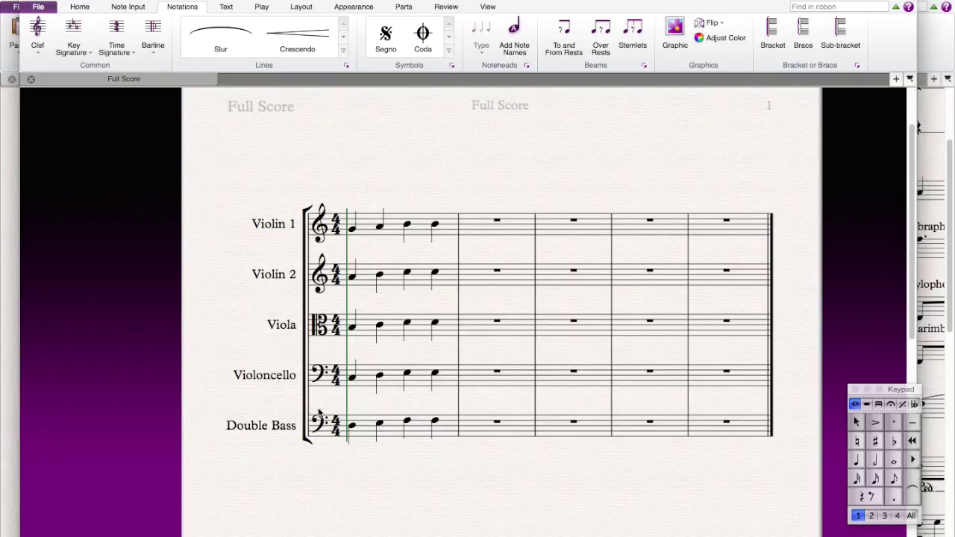
# Put bar 2 of all five string staves, Violin 1 to Double Bass, into 2/4
pyautogui.click(511, 232)
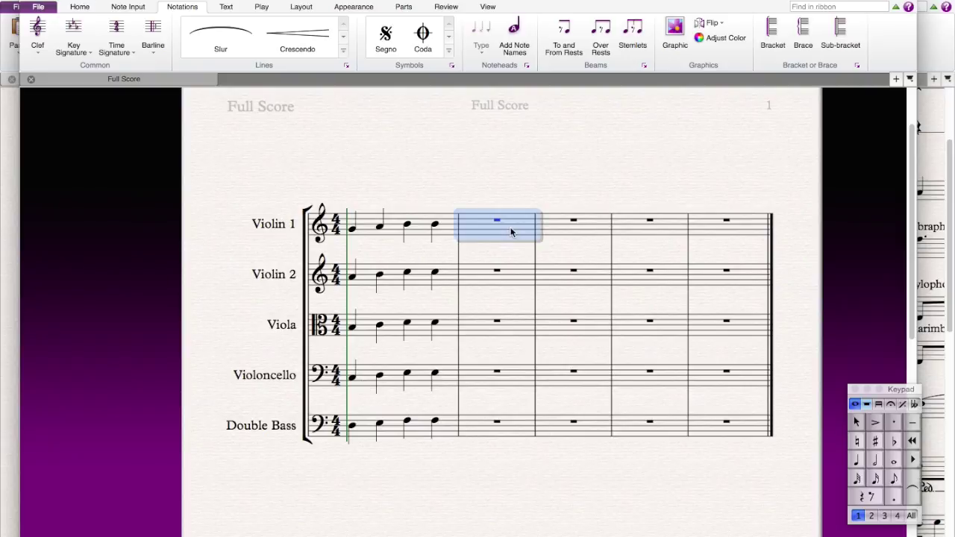
pyautogui.keyDown('shift'); pyautogui.click(516, 432); pyautogui.keyUp('shift')
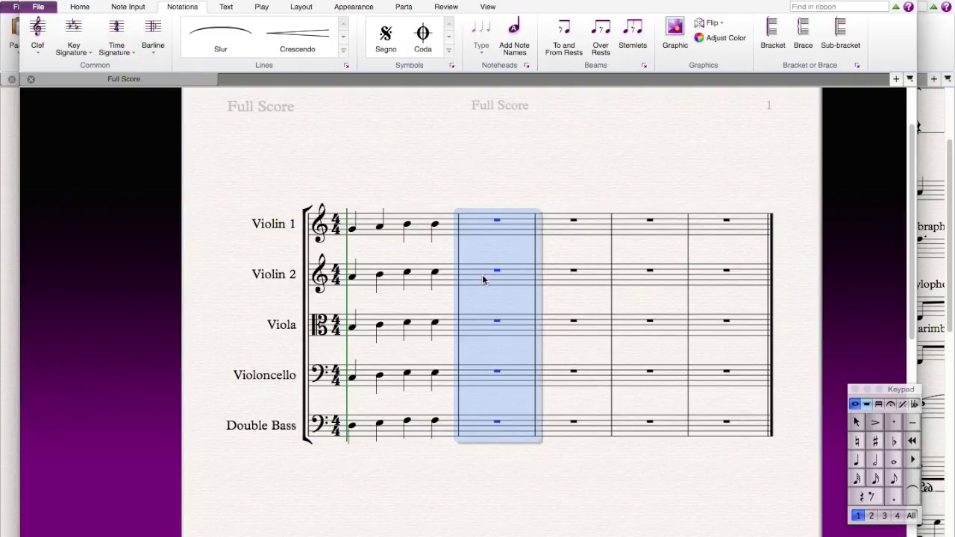
pyautogui.click(125, 56)
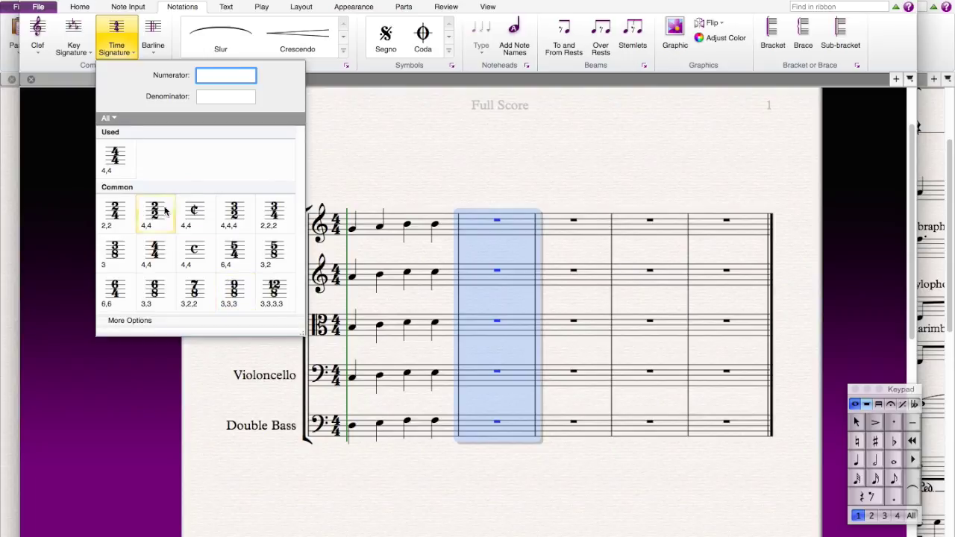
pyautogui.click(119, 214)
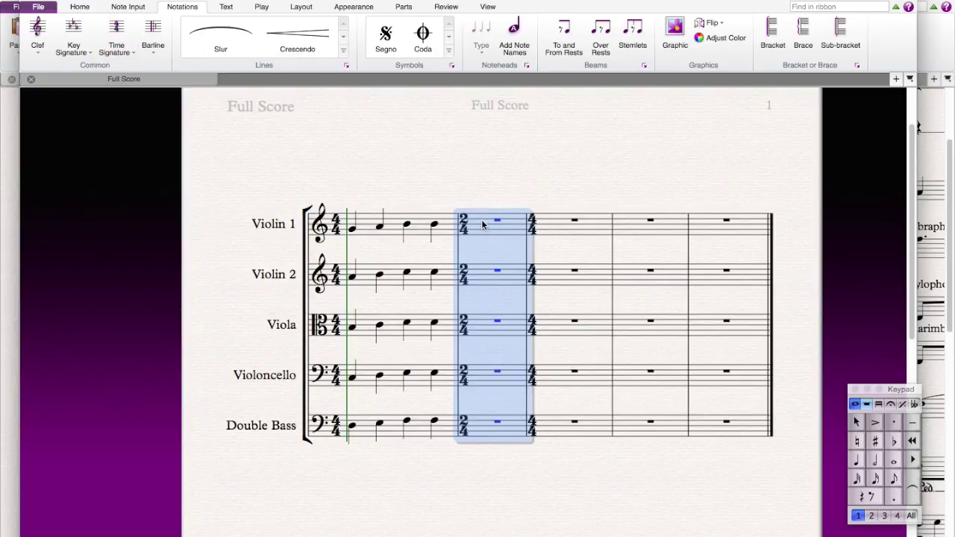
pyautogui.click(483, 245)
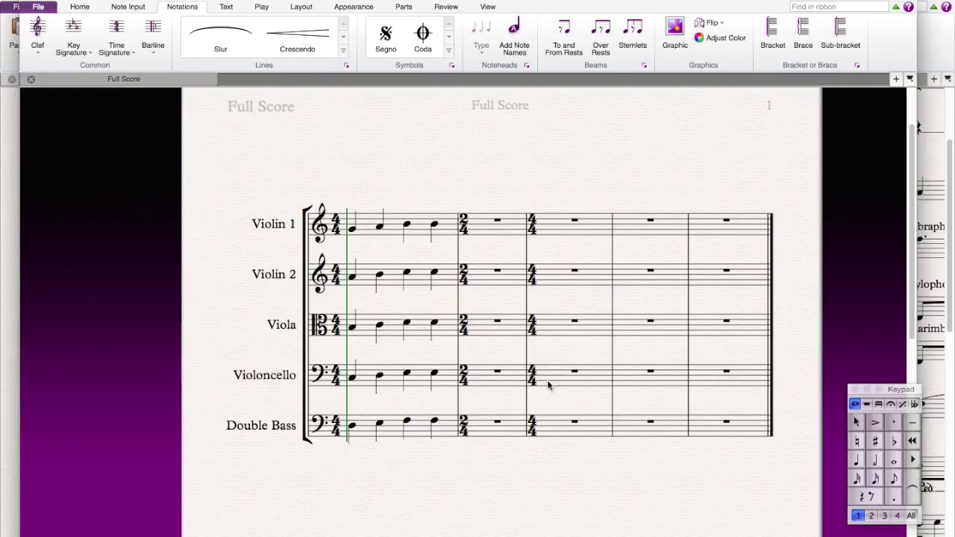
# Delete the bar 2 time change, then set bars 2–5 of every staff to 2/4
pyautogui.keyDown('super'); pyautogui.click(518, 233); pyautogui.keyUp('super')
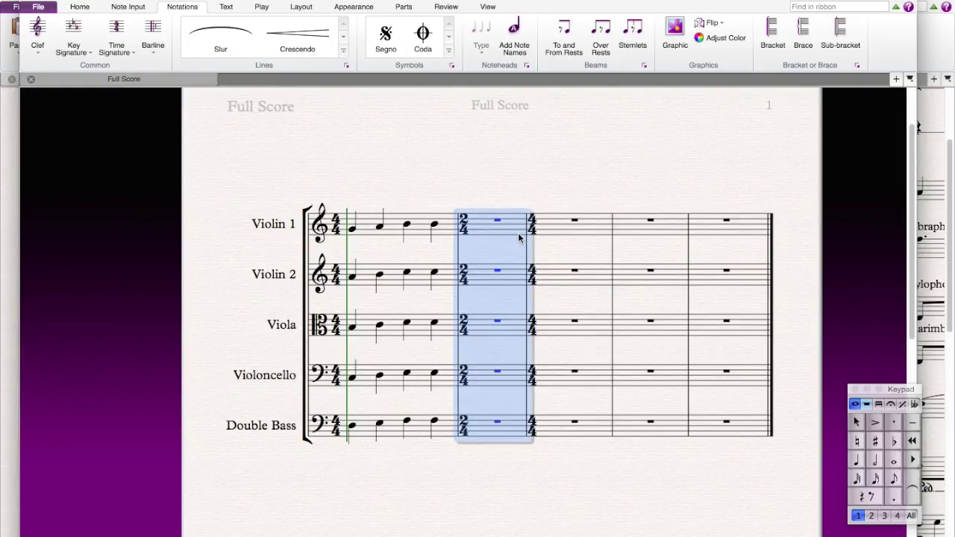
pyautogui.press('Delete')
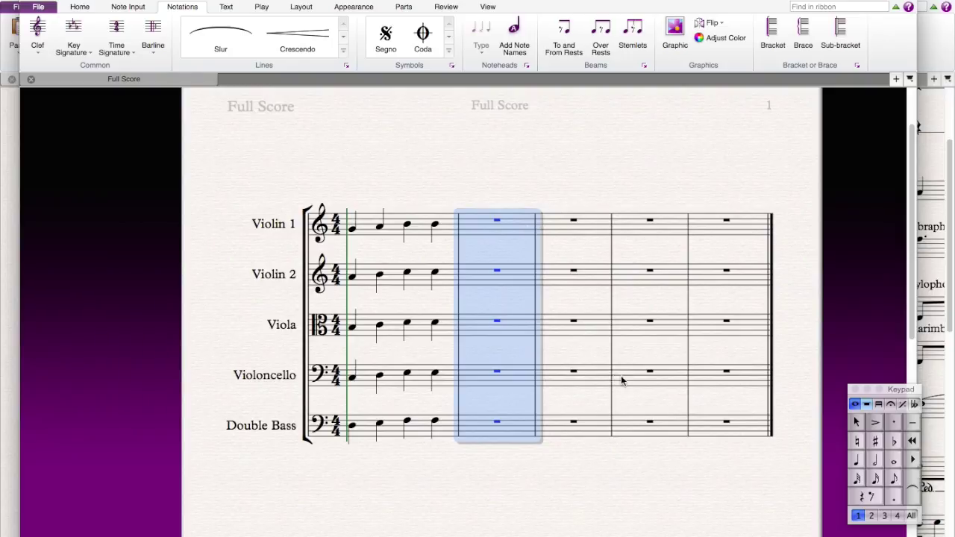
pyautogui.keyDown('shift'); pyautogui.click(754, 430); pyautogui.keyUp('shift')
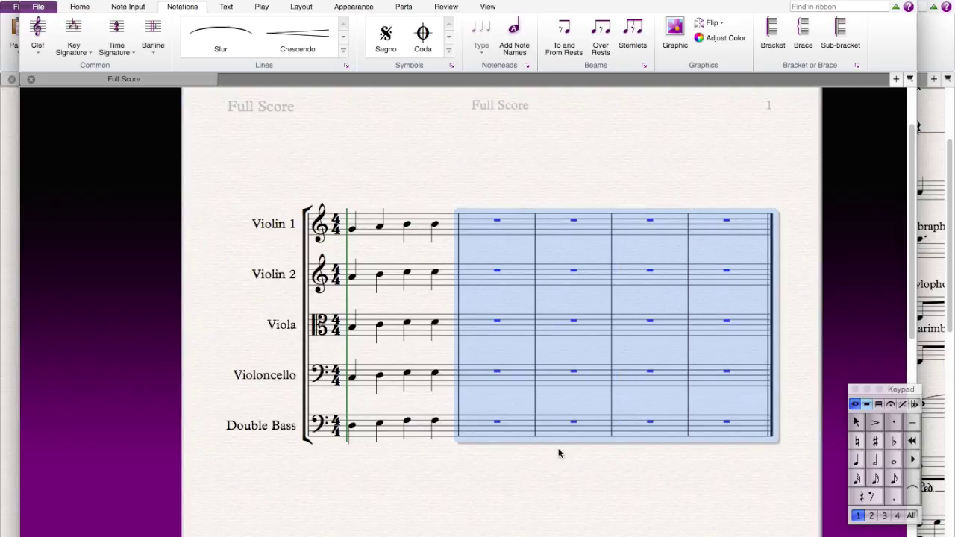
pyautogui.click(117, 41)
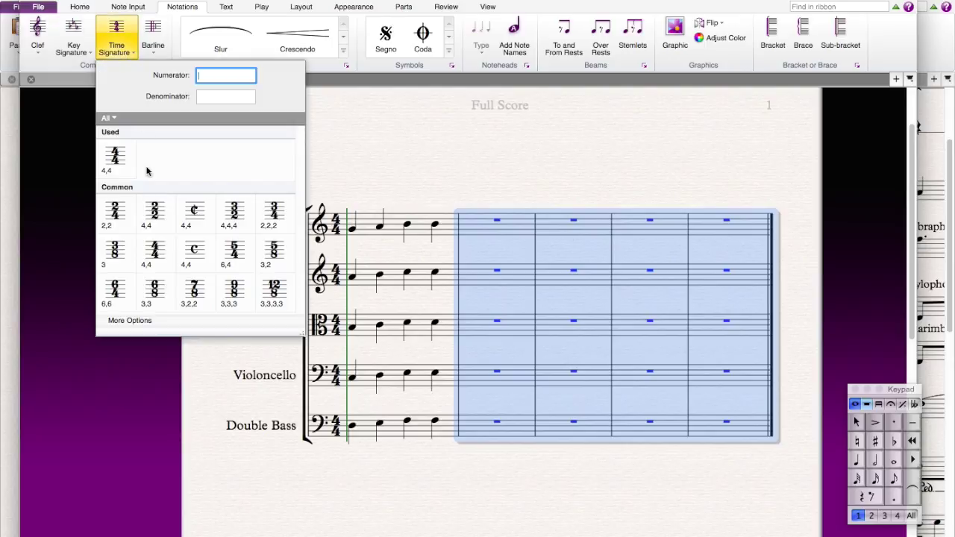
pyautogui.click(116, 217)
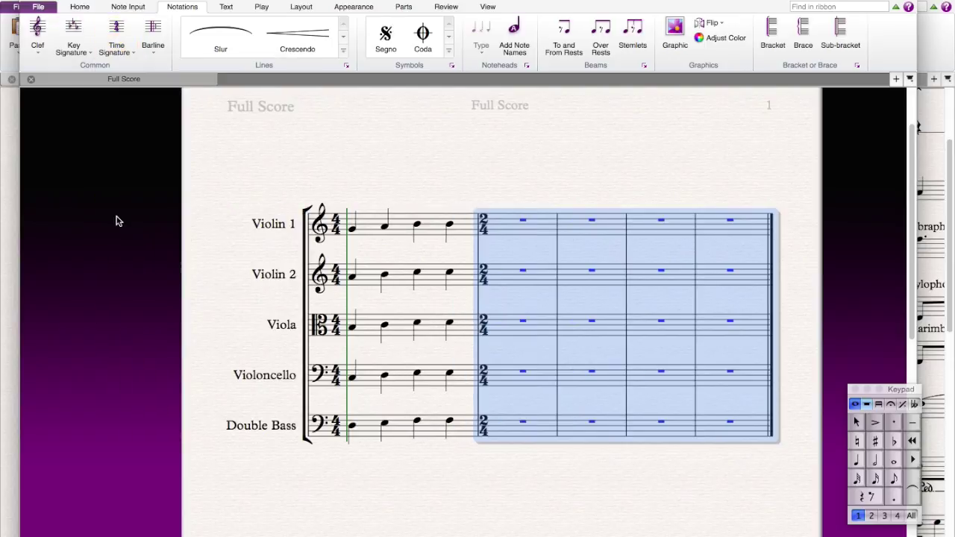
pyautogui.click(508, 247)
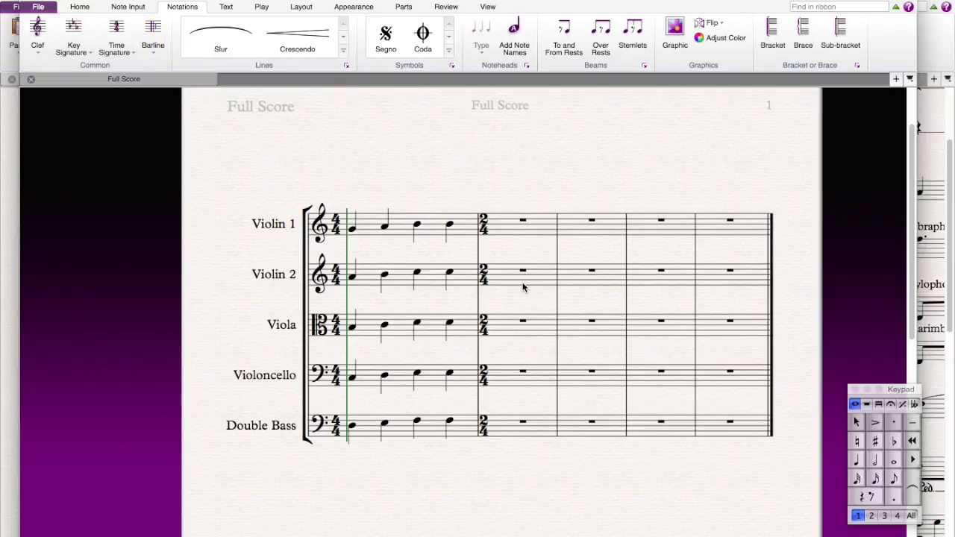
# Add a G major key signature at Violin 1's bar 2, then undo it
pyautogui.click(510, 235)
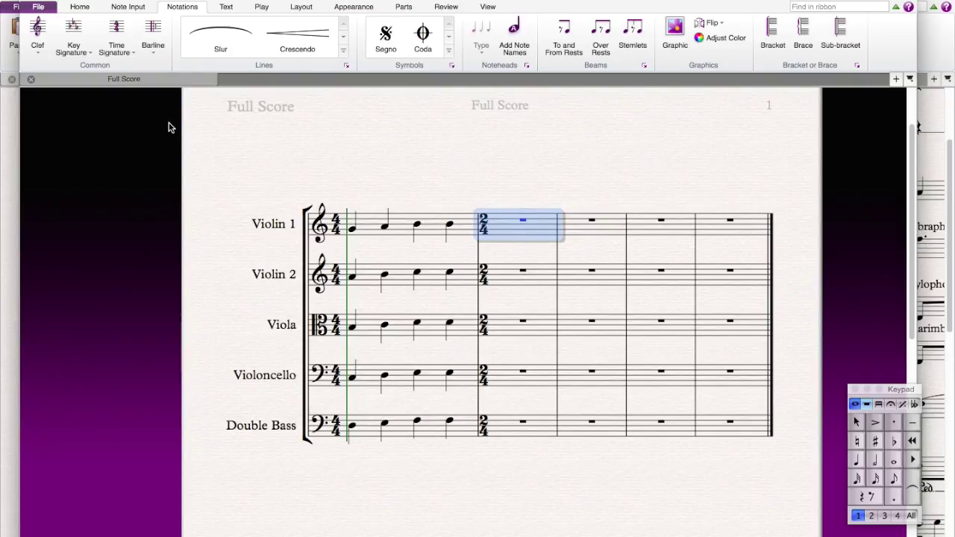
pyautogui.click(84, 52)
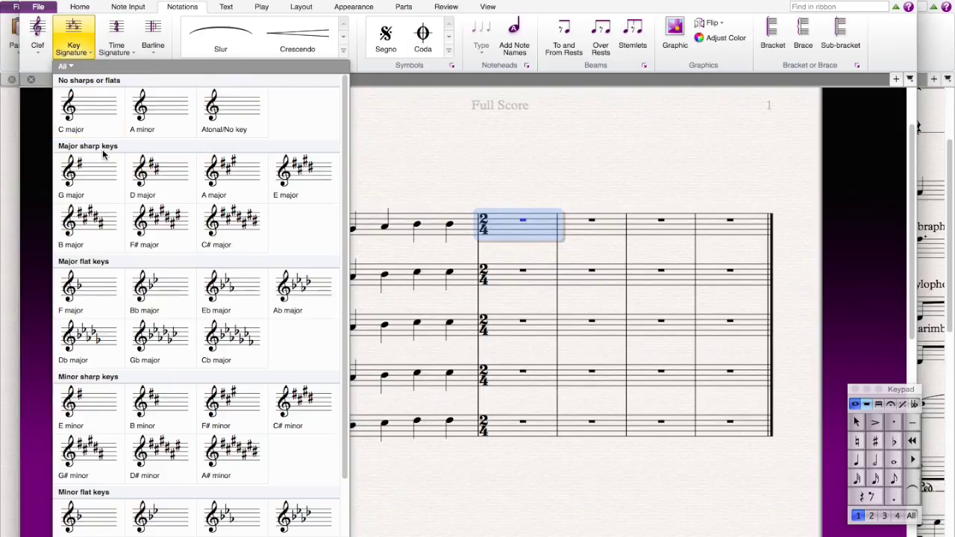
pyautogui.click(100, 174)
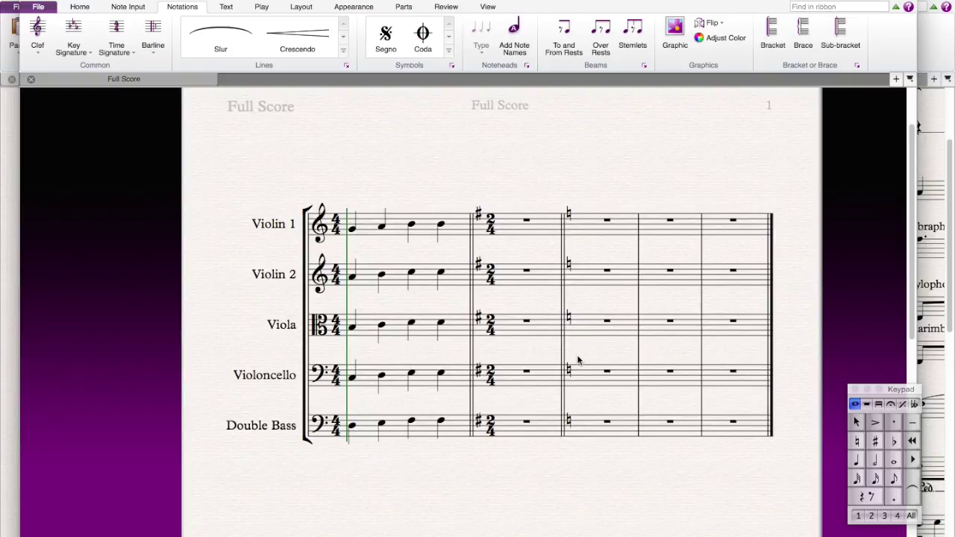
pyautogui.press('super+z')
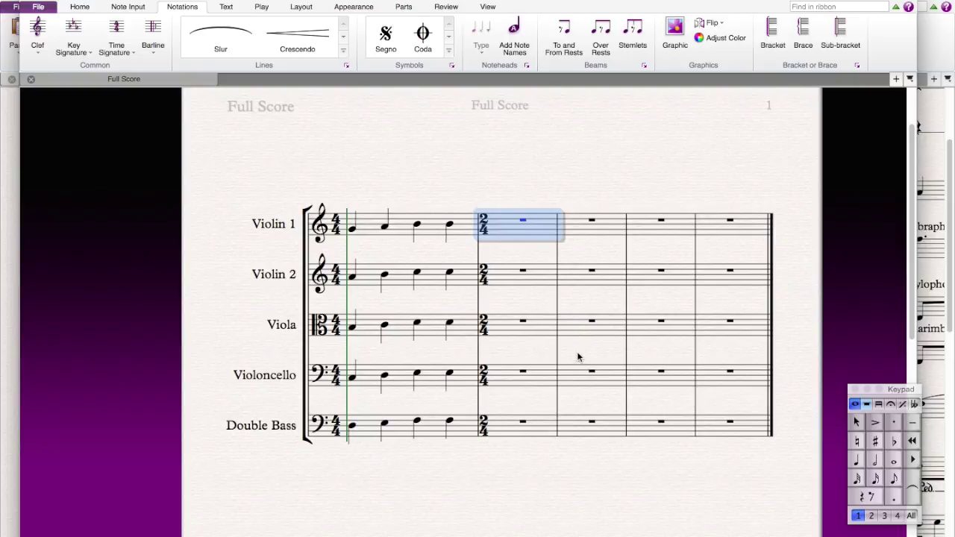
# Add G major at bar 2 in the Violin 1 part, then return to the Full Score
pyautogui.click(910, 78)
pyautogui.click(912, 128)
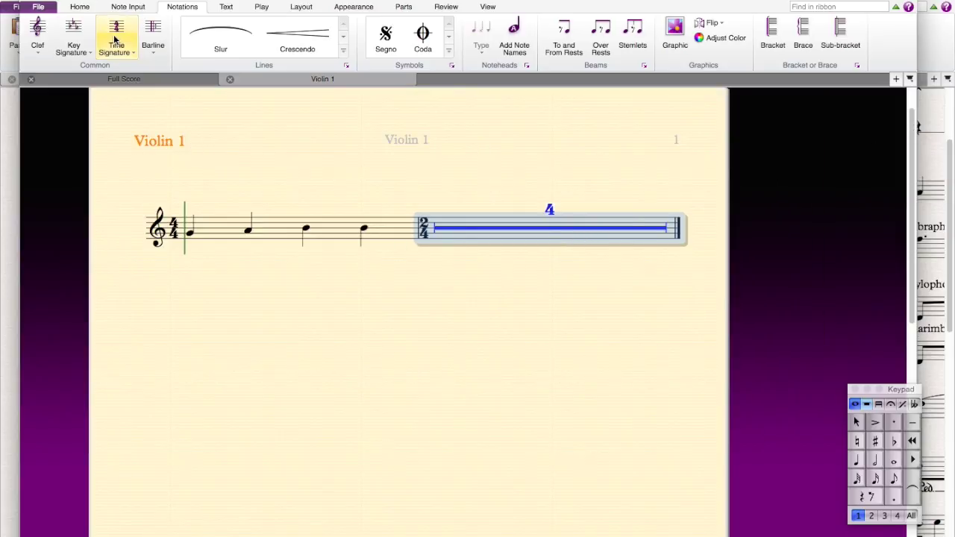
pyautogui.click(75, 38)
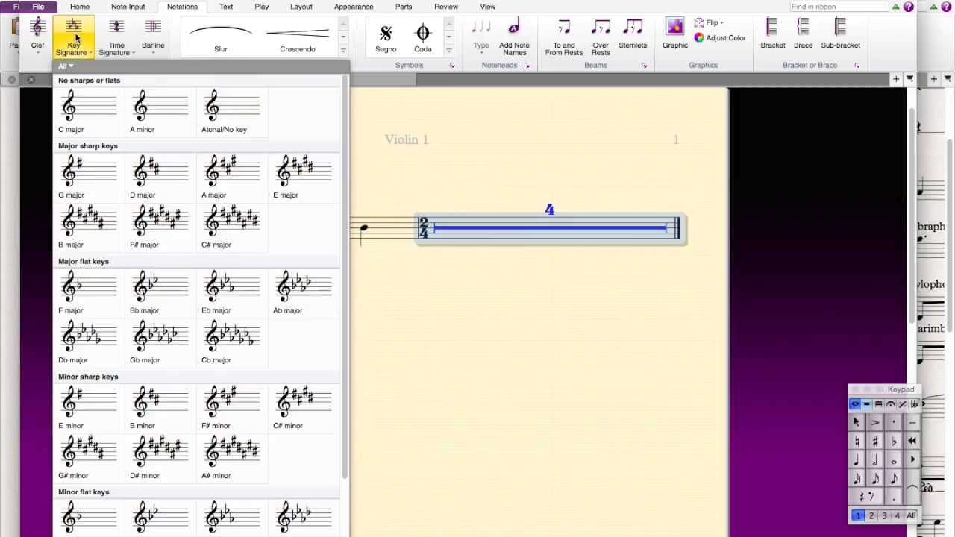
pyautogui.click(102, 169)
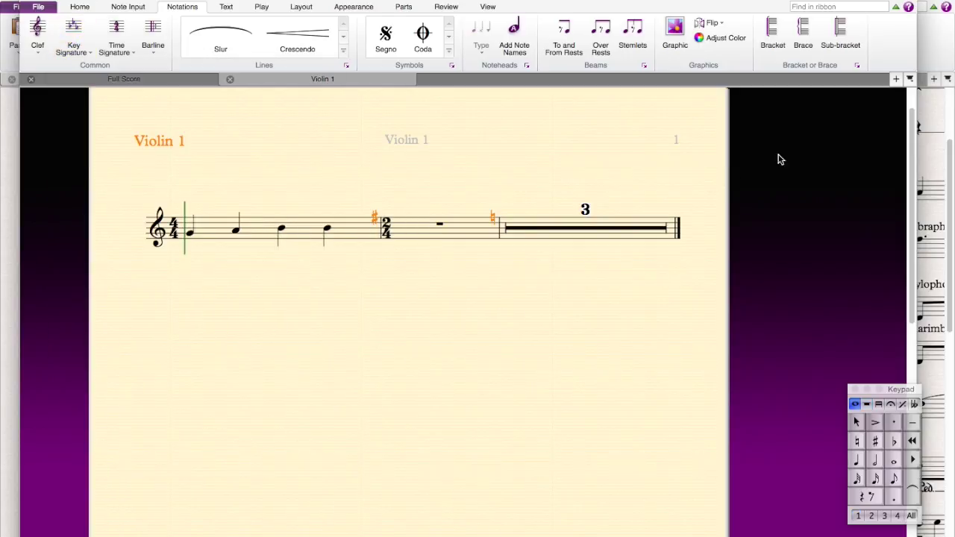
pyautogui.click(895, 81)
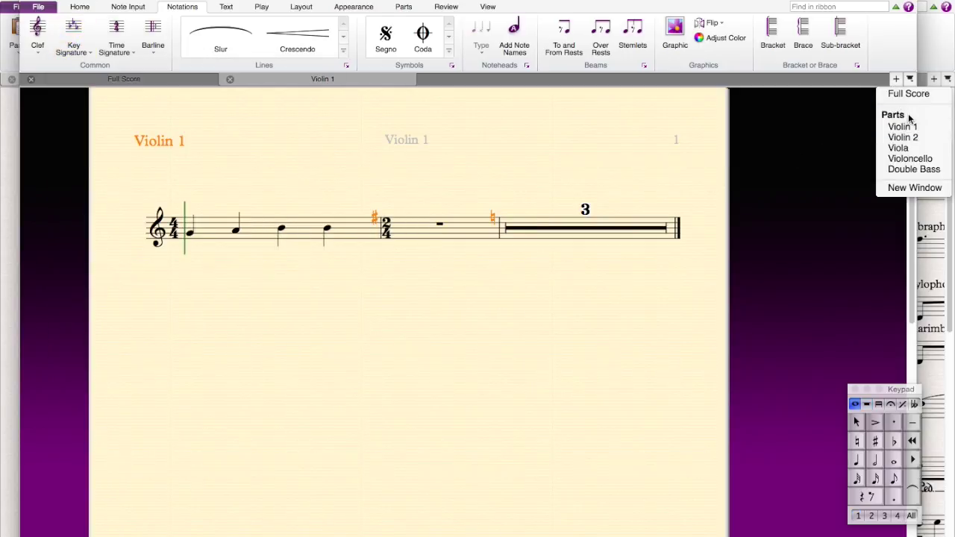
pyautogui.click(910, 93)
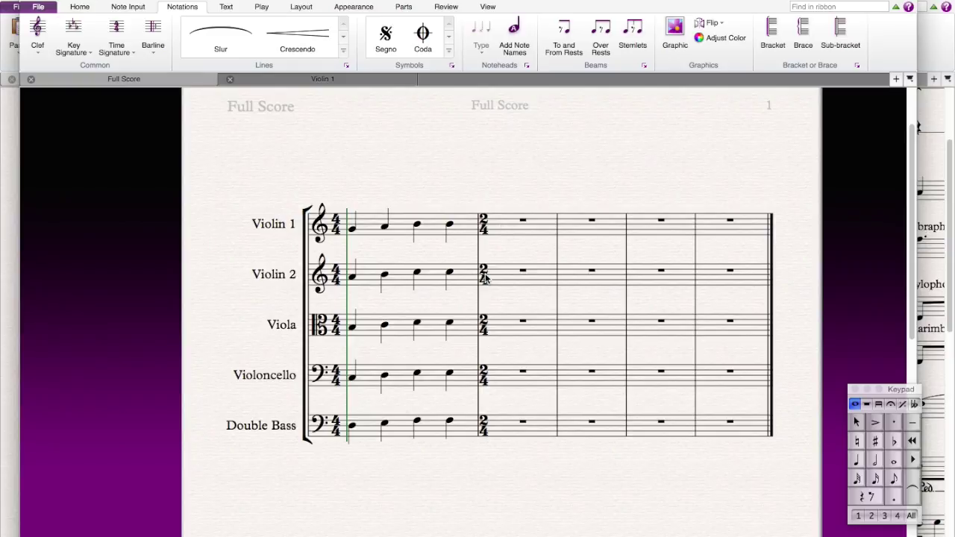
# Insert a treble clef at the start of the Viola's bar 2
pyautogui.click(502, 329)
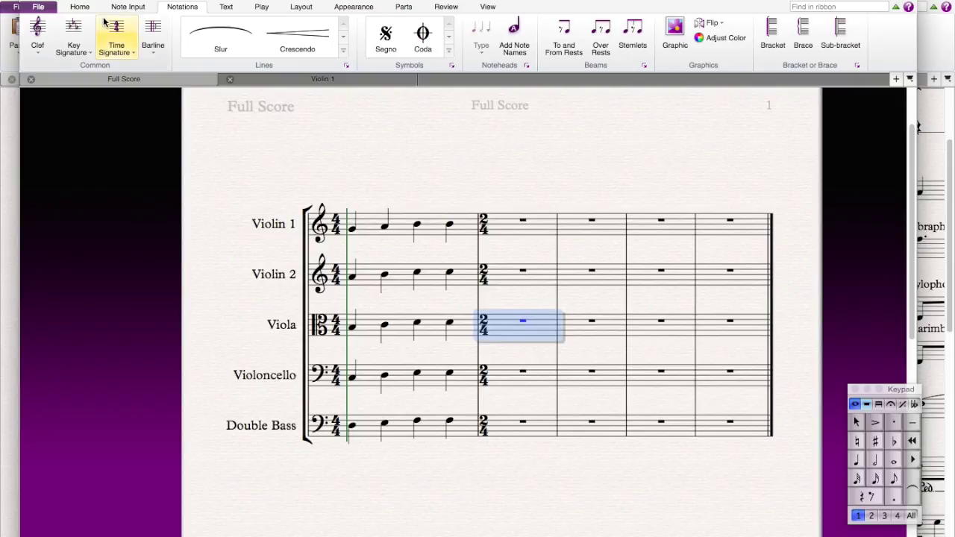
pyautogui.click(37, 34)
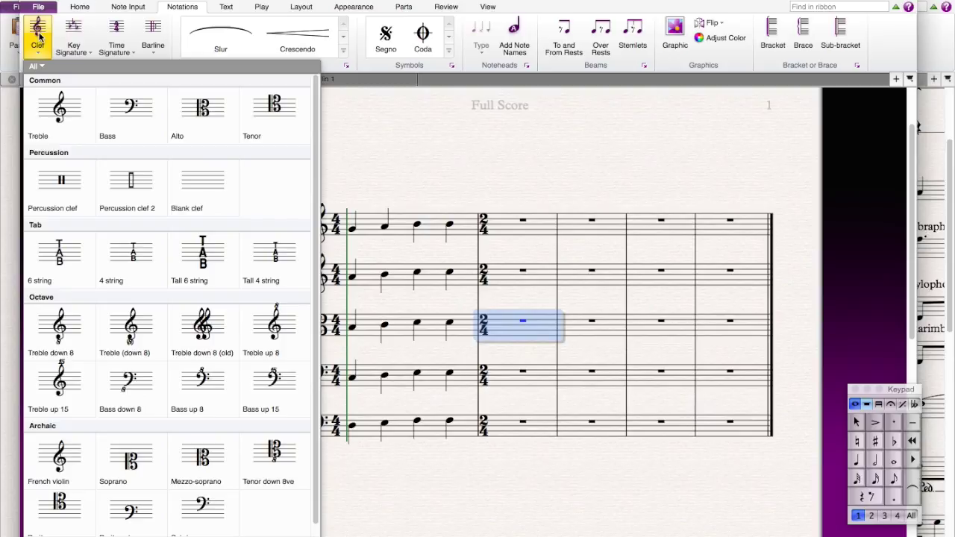
pyautogui.click(53, 119)
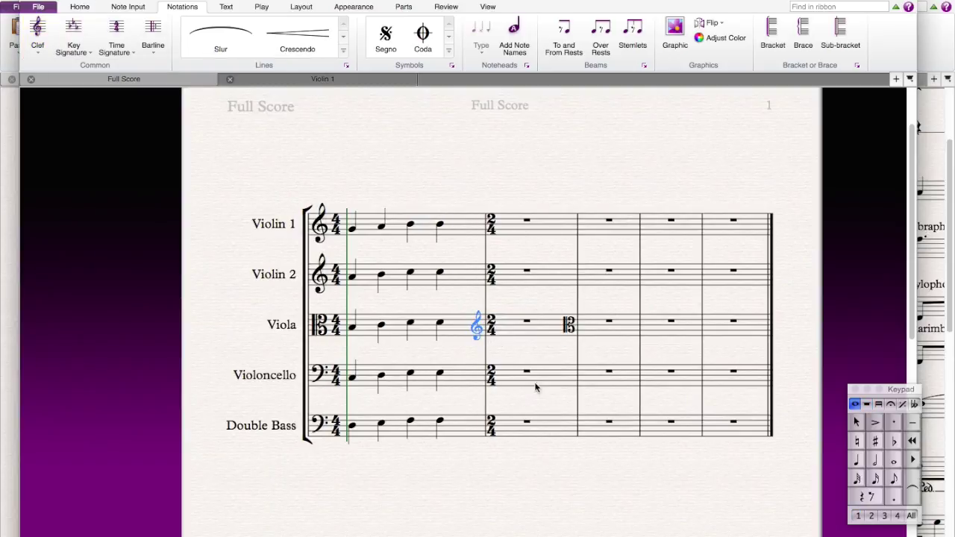
pyautogui.press('KP_4')
# Add an End Repeat barline after bar 1 from Violin 1 down to Double Bass
pyautogui.click(466, 232)
pyautogui.keyDown('shift'); pyautogui.click(457, 422); pyautogui.keyUp('shift')
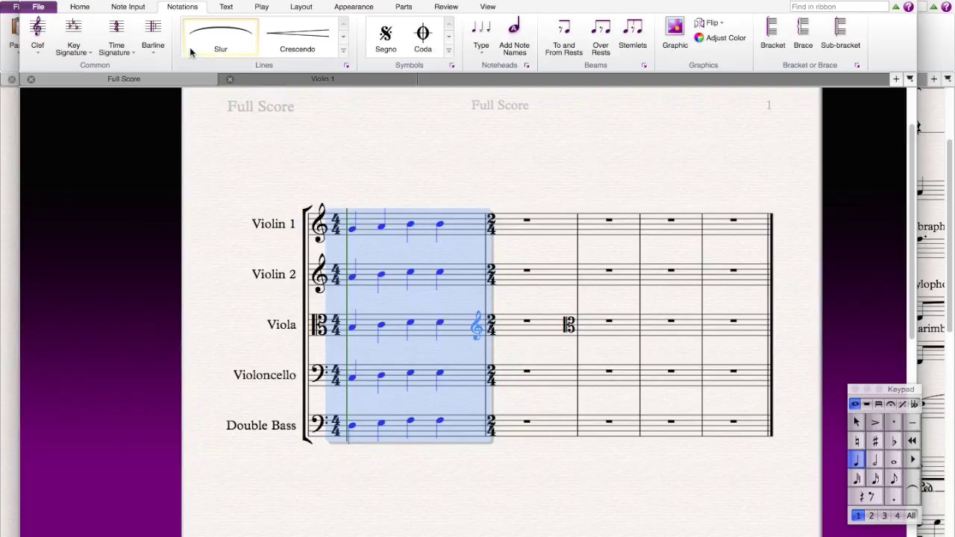
pyautogui.click(156, 43)
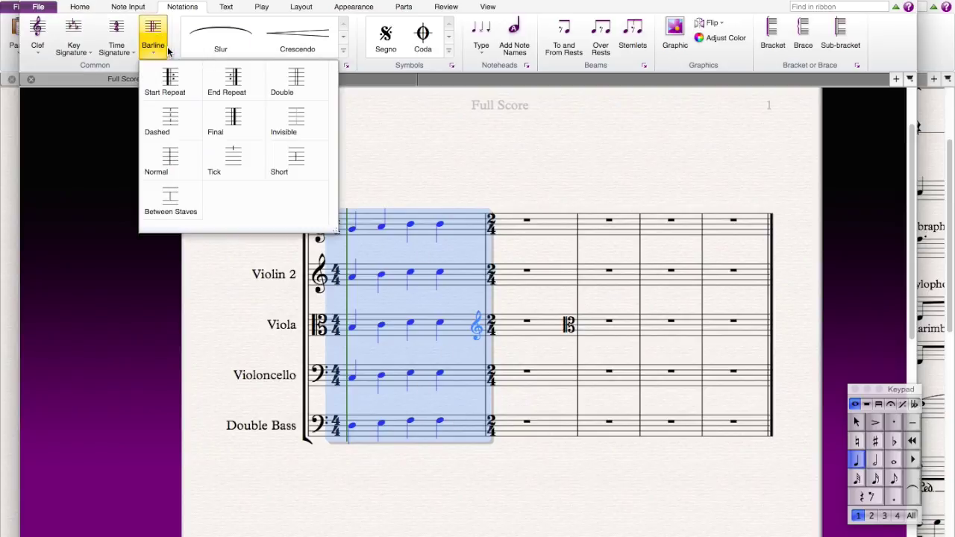
pyautogui.click(234, 82)
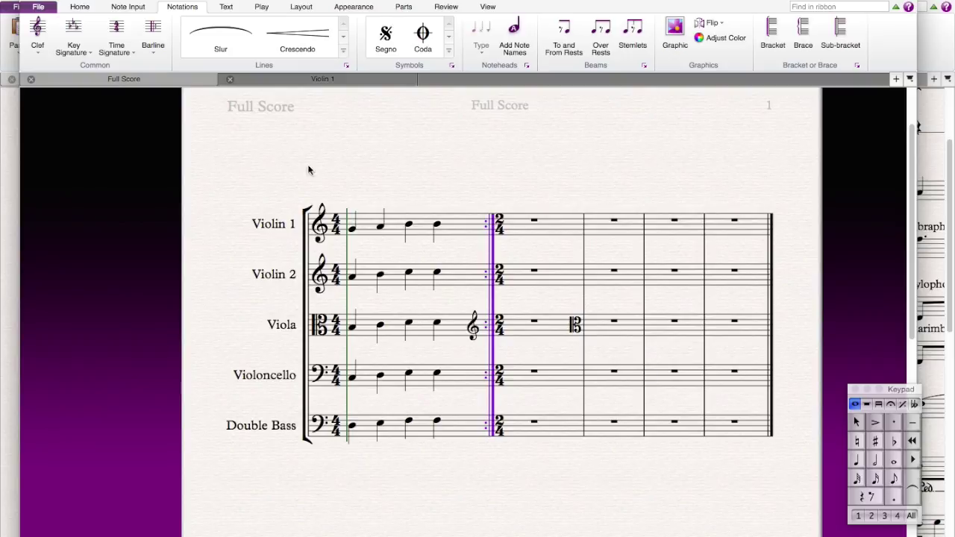
pyautogui.click(262, 8)
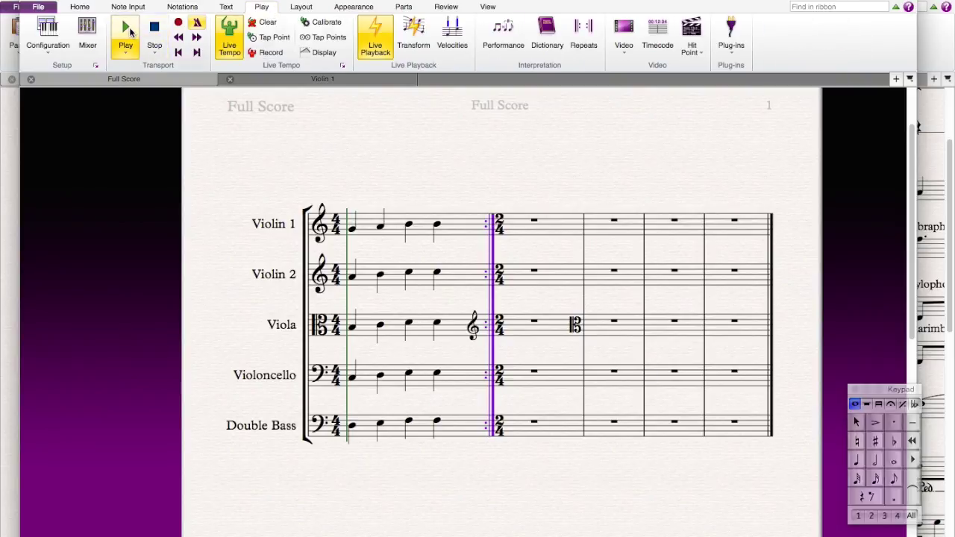
# Play the score through the repeated bar 1, then stop playback
pyautogui.click(125, 30)
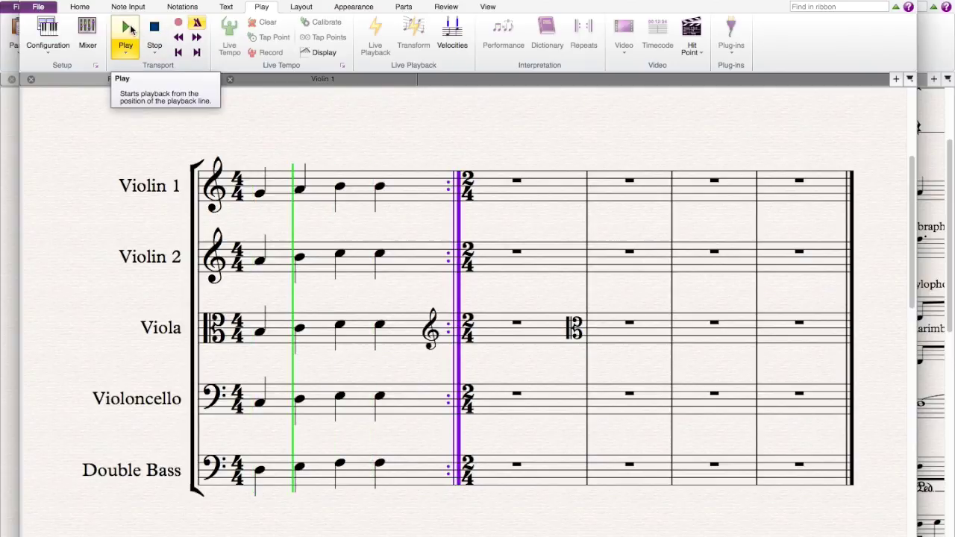
pyautogui.click(153, 28)
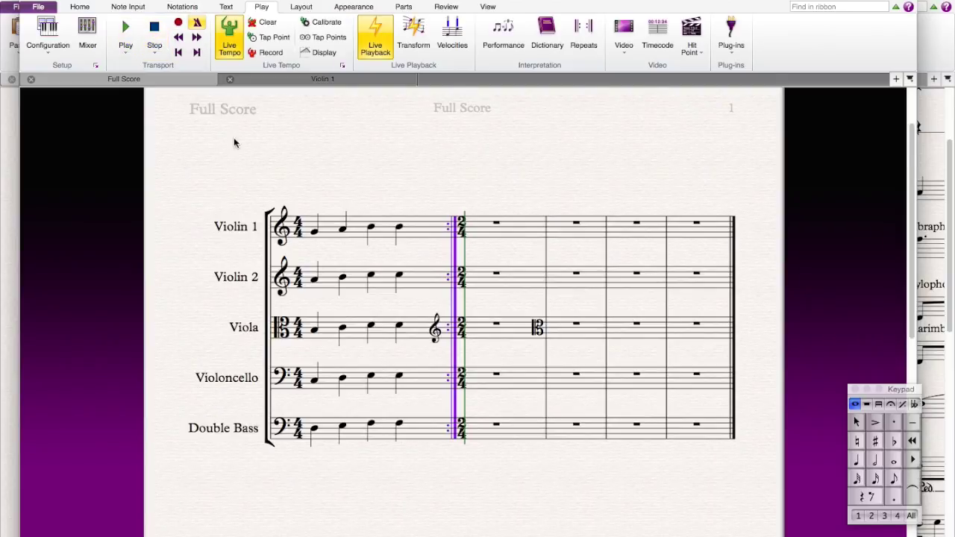
pyautogui.click(78, 7)
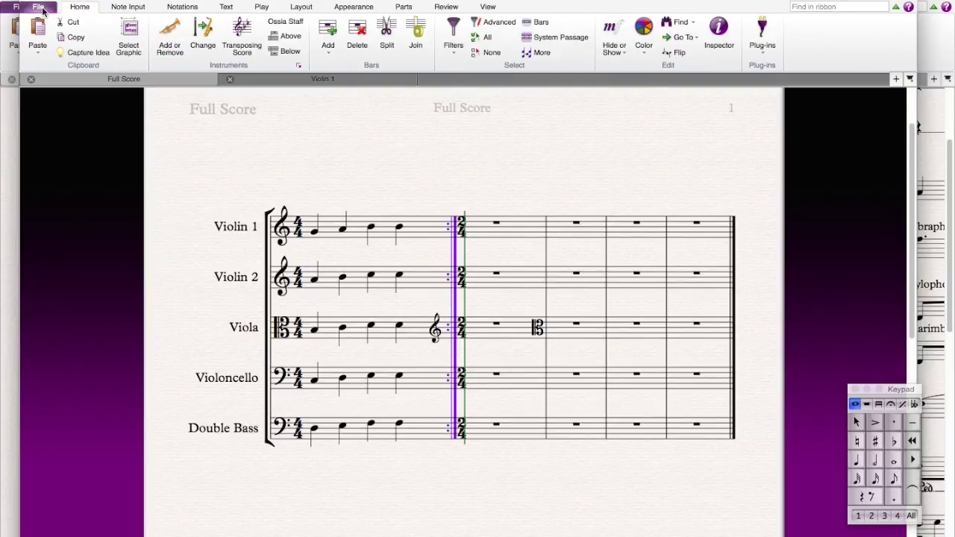
# Open the Barline dropdown under Notations to show the barline types
pyautogui.click(131, 7)
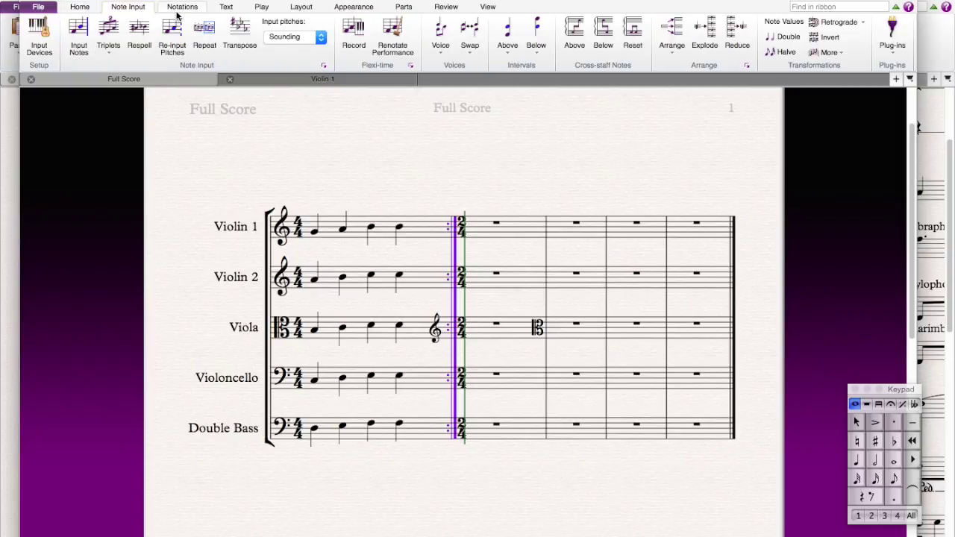
pyautogui.click(181, 8)
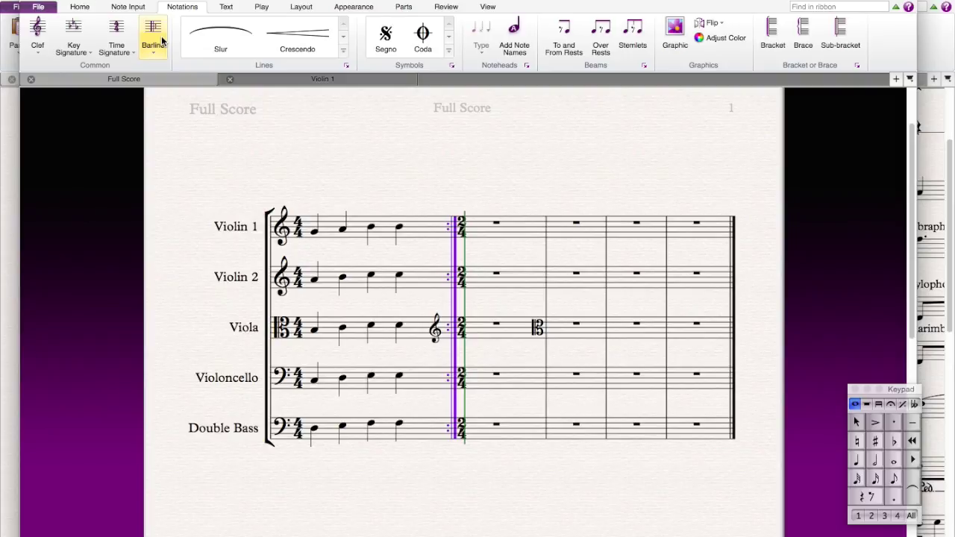
pyautogui.click(153, 37)
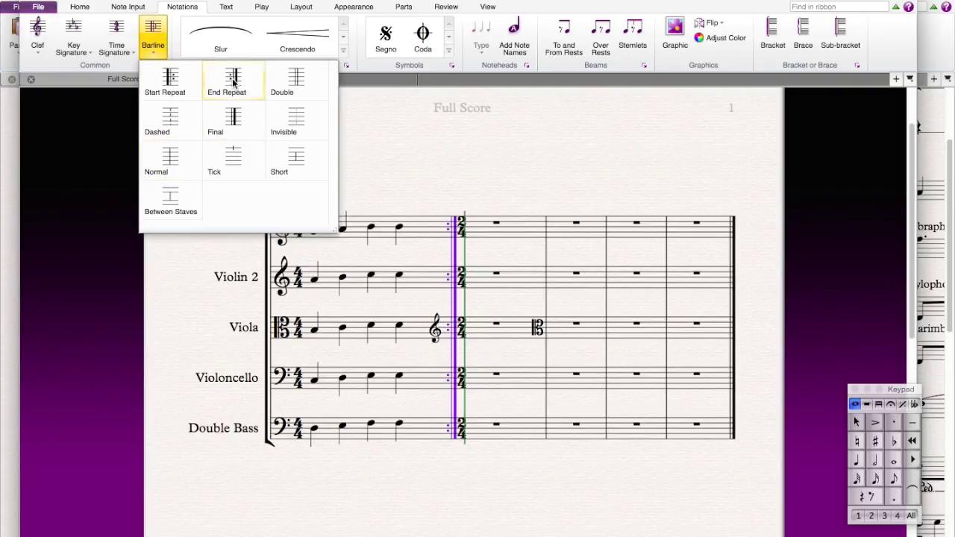